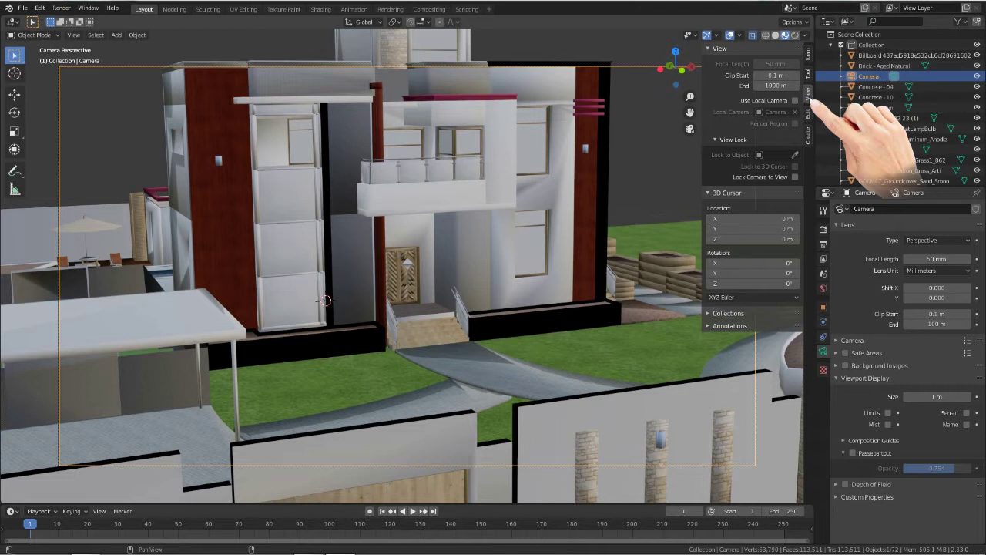
Lock the camera to the view, reframe it to show more of the villa's front facade, and release the lock.
left_click(795, 178)
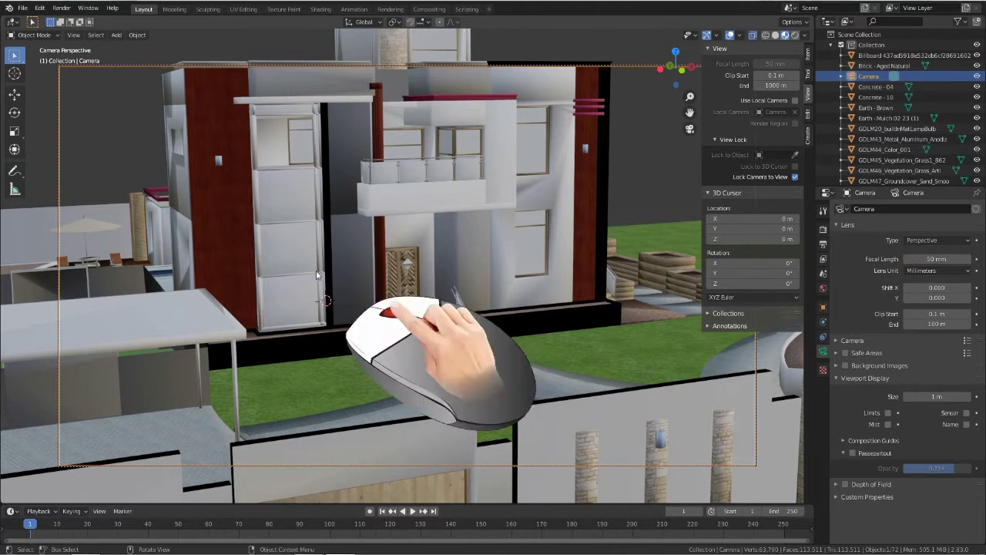
mouse_move(323, 249)
middle_mouse_down()
mouse_move(359, 254)
mouse_move(309, 253)
mouse_move(303, 241)
mouse_move(321, 243)
middle_mouse_up()
scroll(321, 243, "down", 5)
scroll(321, 243, "up", 4)
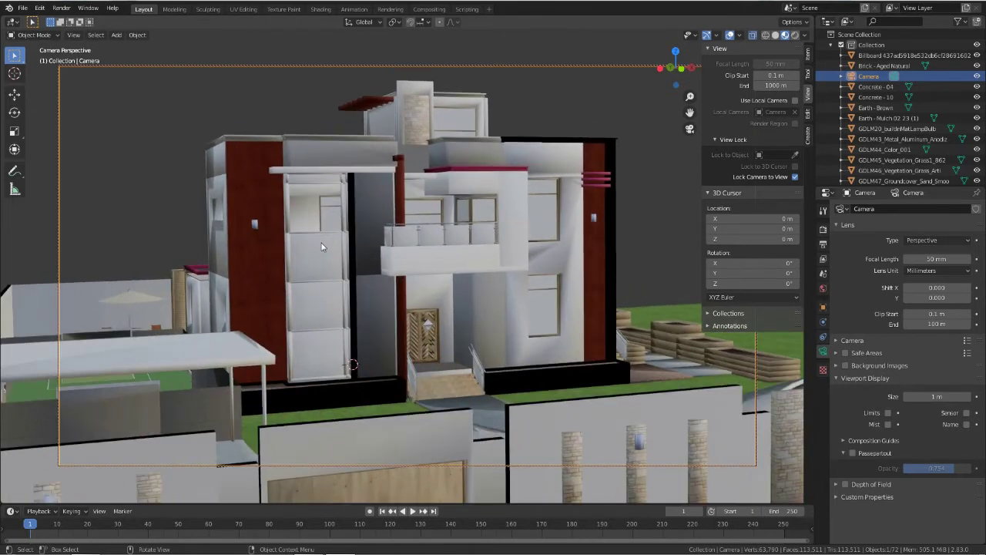
scroll(322, 247, "up", 3)
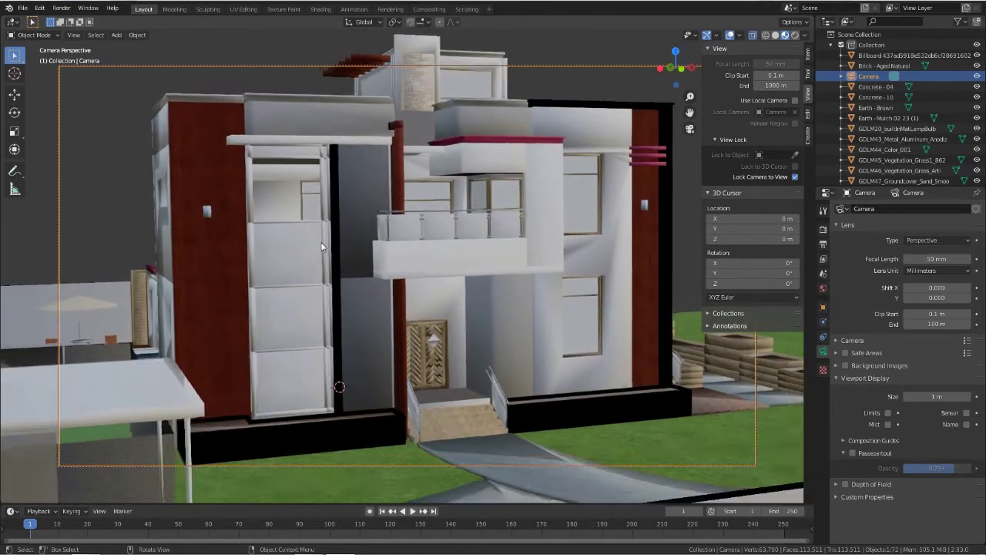
scroll(322, 248, "down", 3)
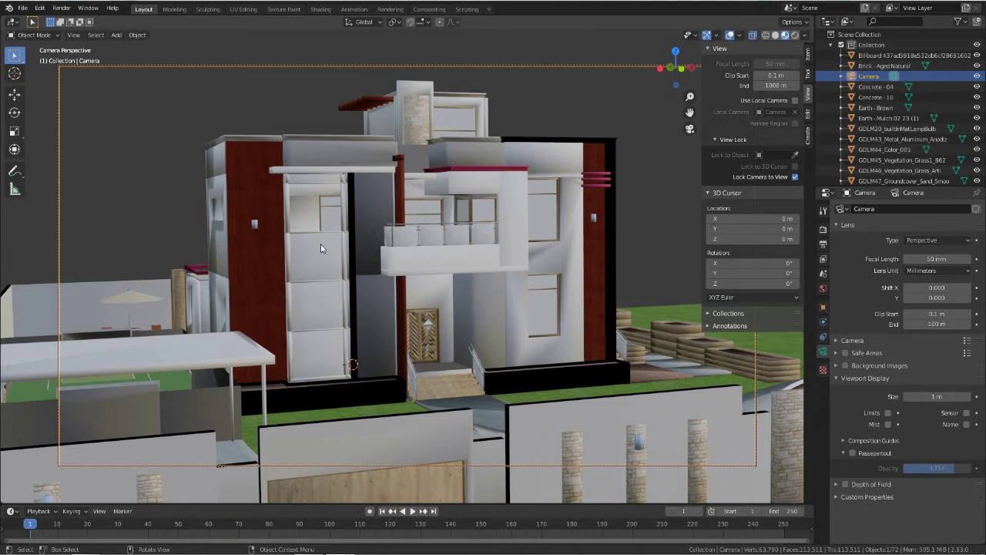
key("shift")
middle_click_drag(321, 248, 290, 274, "shift")
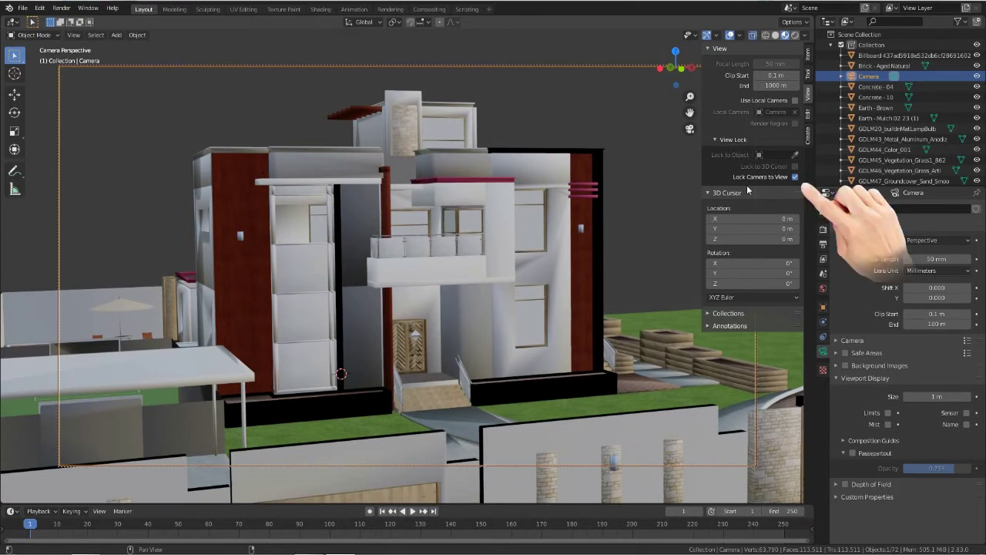
left_click(795, 177)
middle_click_drag(290, 308, 325, 308)
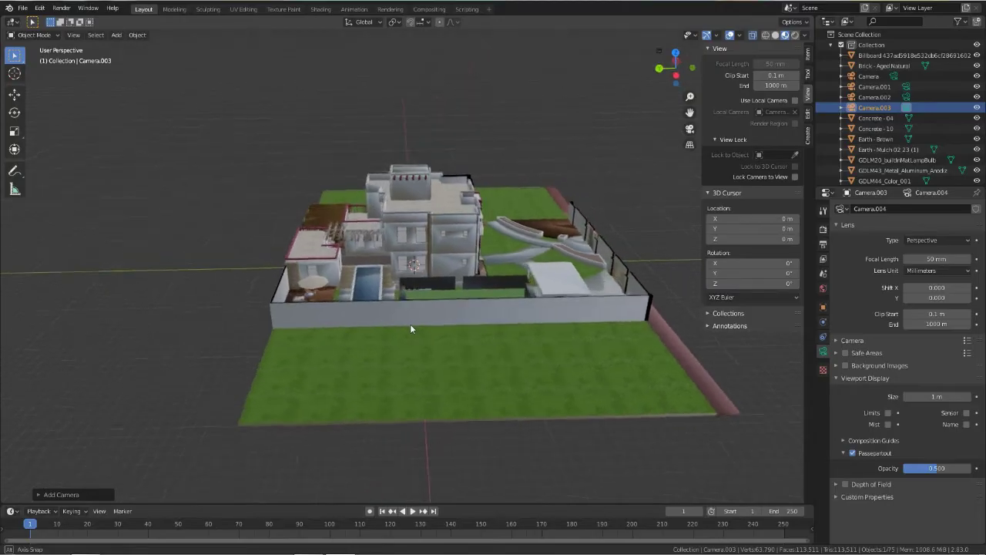
Align the active camera to a raised three-quarter view over the villa's pool side, and exit the camera view.
middle_click_drag(410, 323, 449, 328)
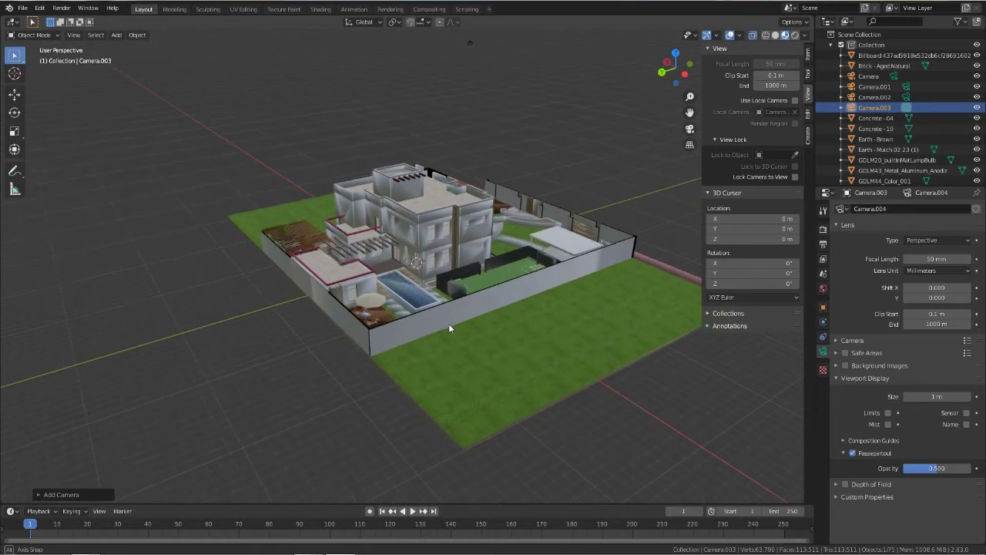
scroll(451, 326, "up", 4)
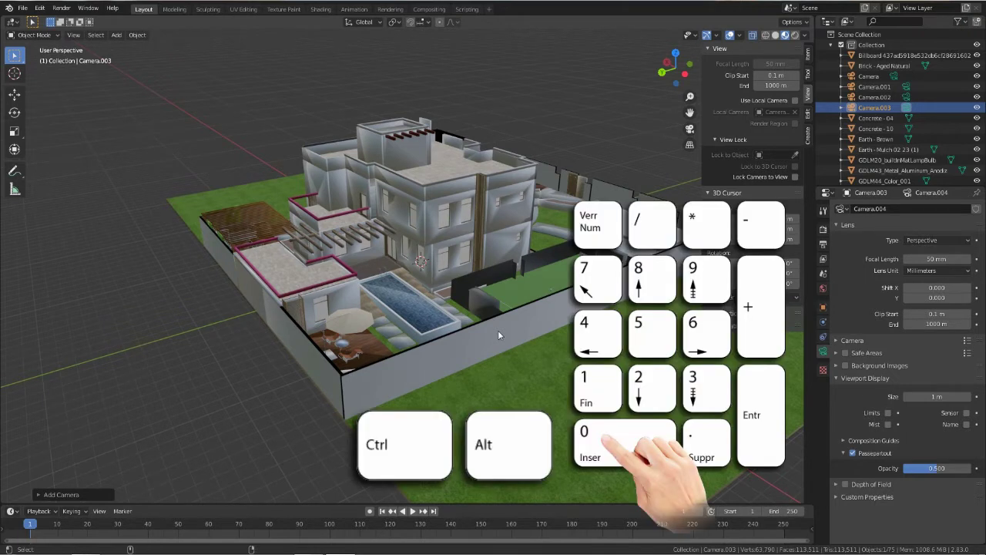
key("ctrl+alt+KP_0")
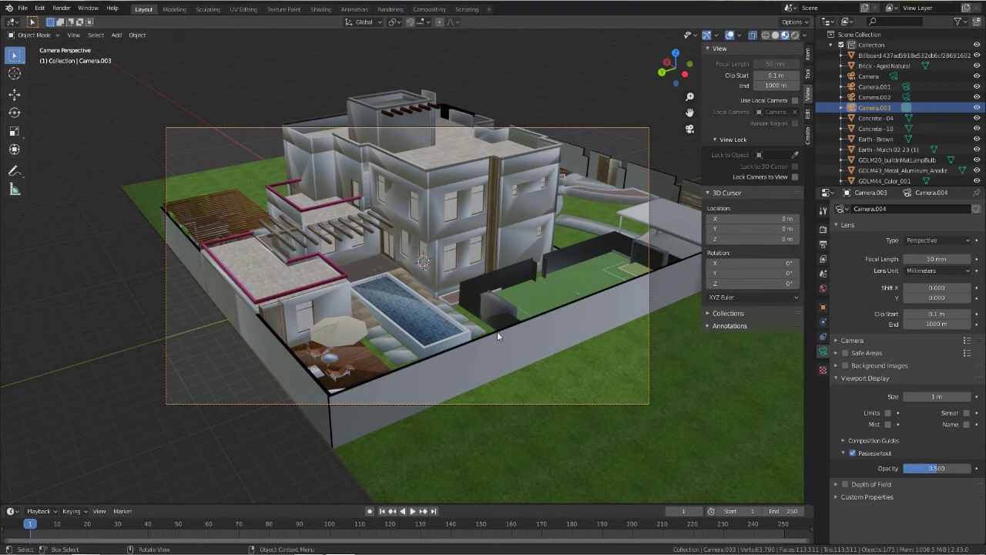
key("KP_0")
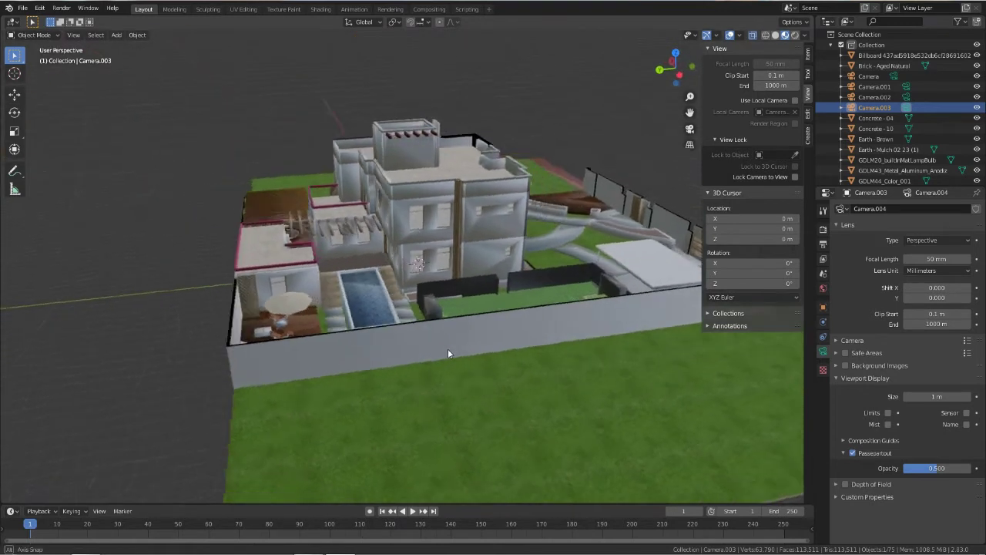
Make the camera near the carport at the property's front wall the active one, look through it, and exit the camera view.
scroll(442, 356, "down", 3)
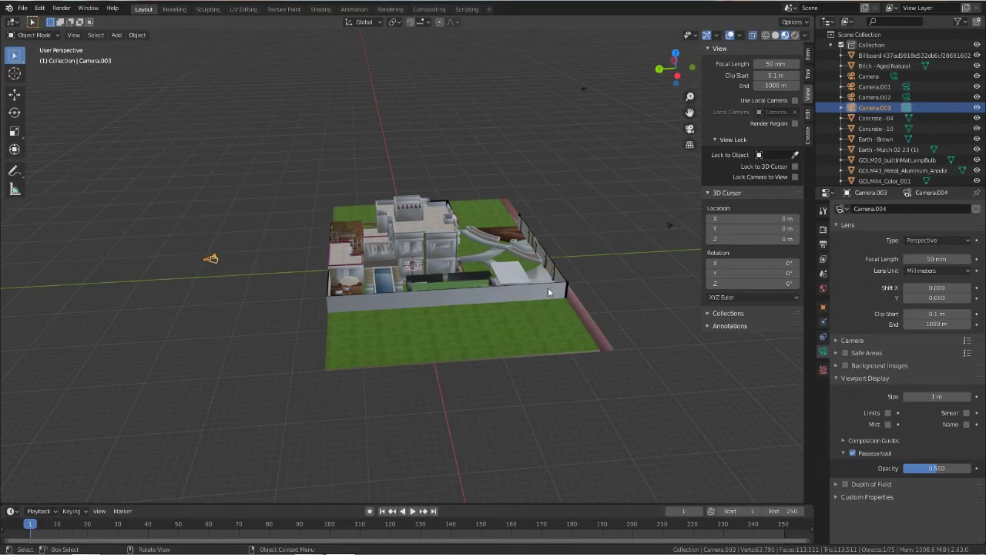
middle_click_drag(548, 287, 461, 288)
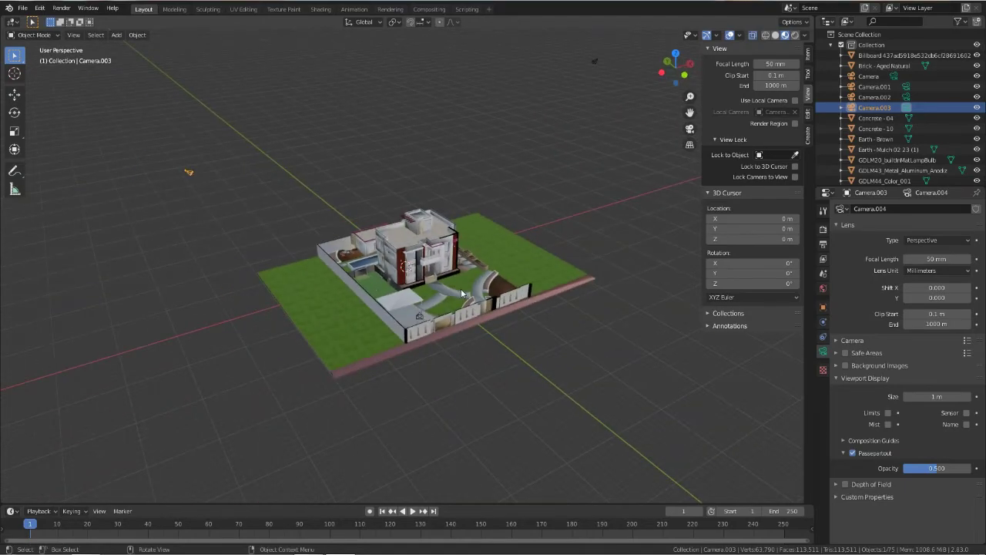
left_click(420, 318)
key("ctrl+KP_0")
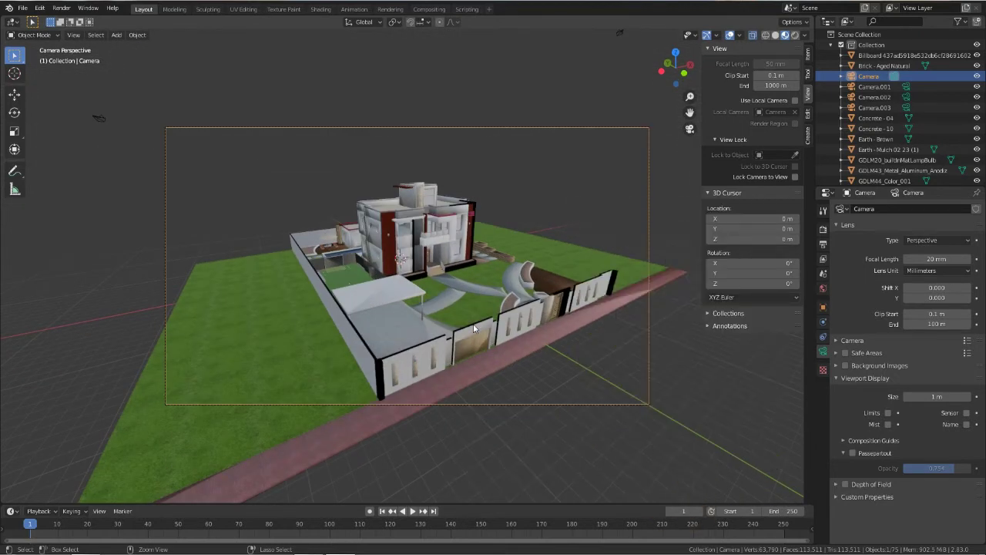
key("KP_0")
Make the camera standing out in front of the villa's side lawn the active one and look through it.
middle_click_drag(588, 337, 513, 337)
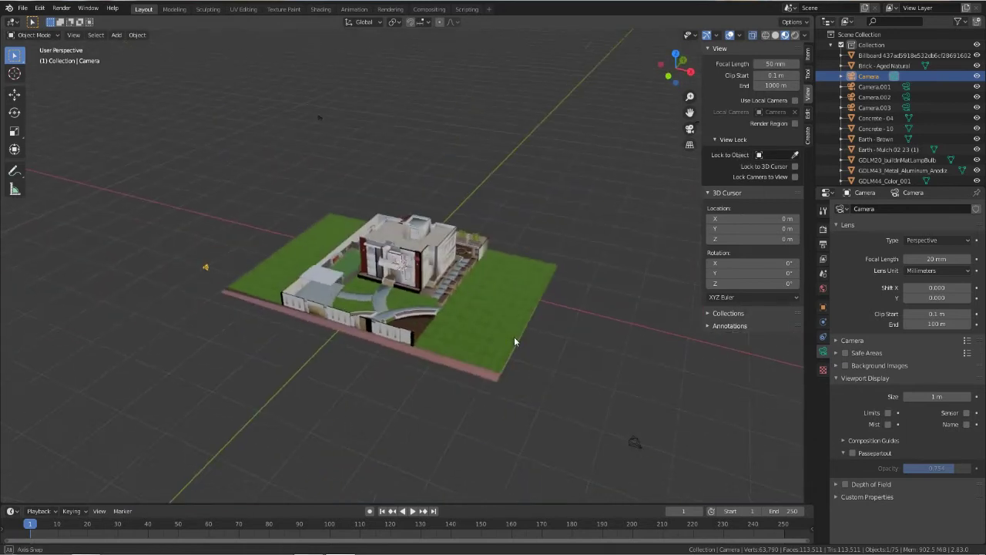
left_click(633, 444)
key("ctrl+KP_0")
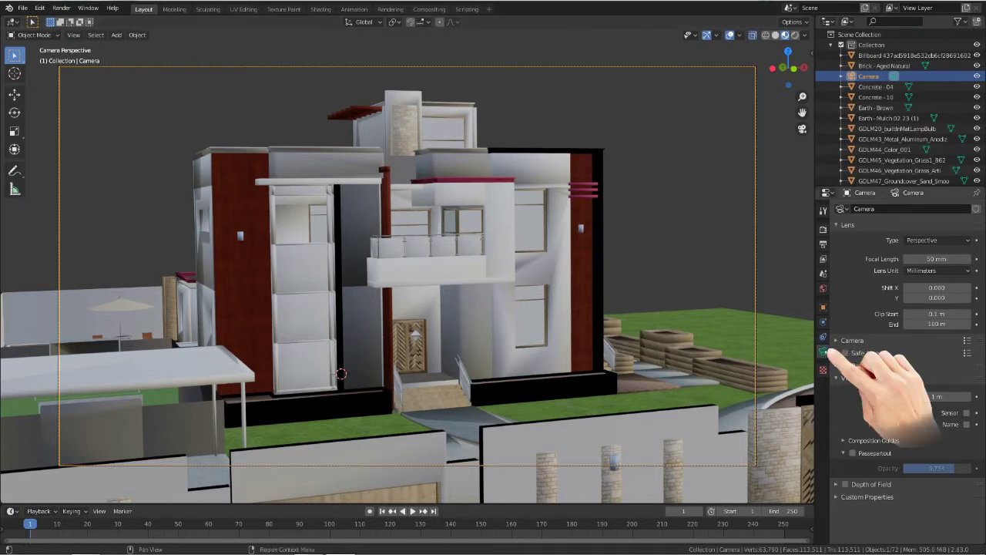
Choose the Perspective lens type for the camera and set its focal length to 20 mm.
left_click(946, 242)
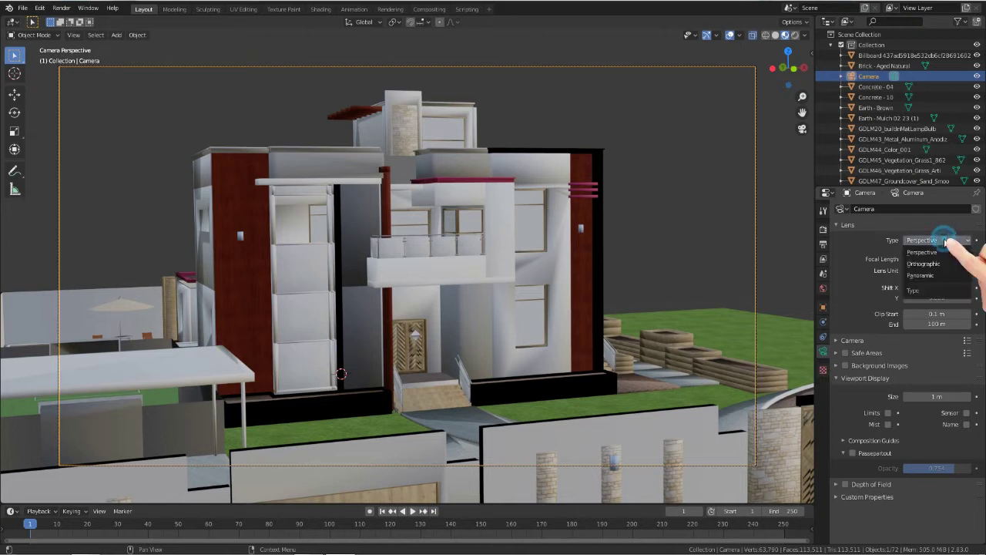
left_click(944, 252)
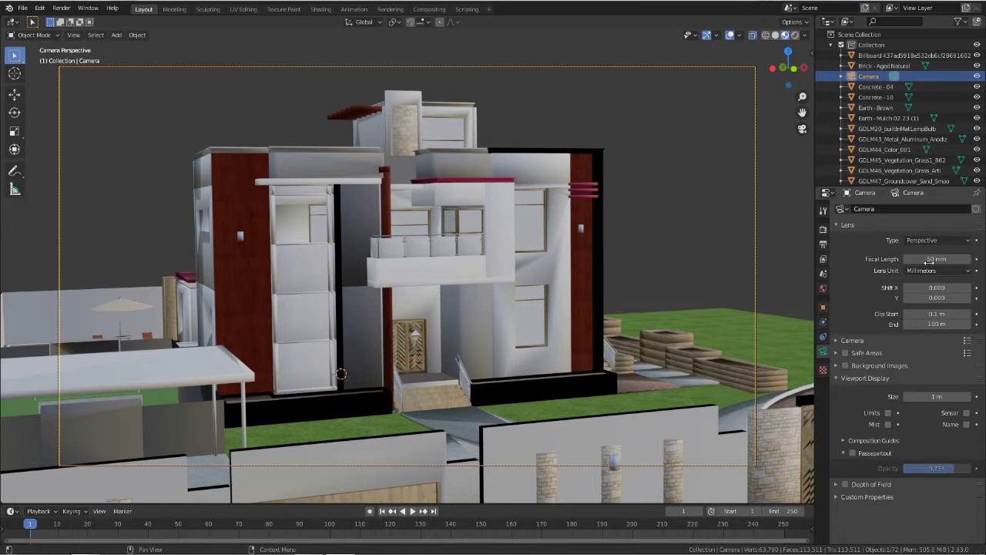
mouse_move(933, 259)
left_mouse_down()
mouse_move(974, 258)
mouse_move(909, 259)
mouse_move(935, 259)
left_mouse_up()
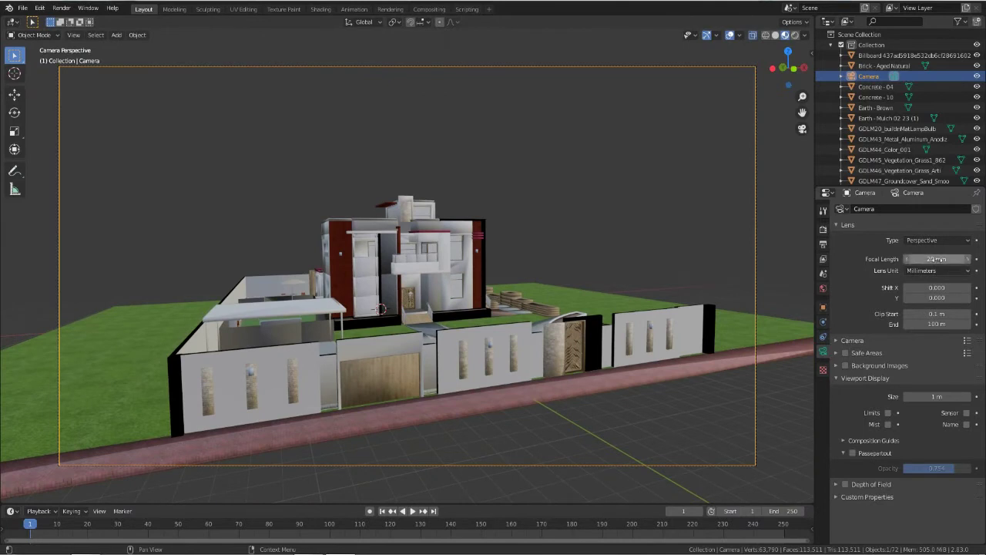
Try longer focal lengths on the camera, stepping up to 25 mm and increasing further.
left_click(969, 259)
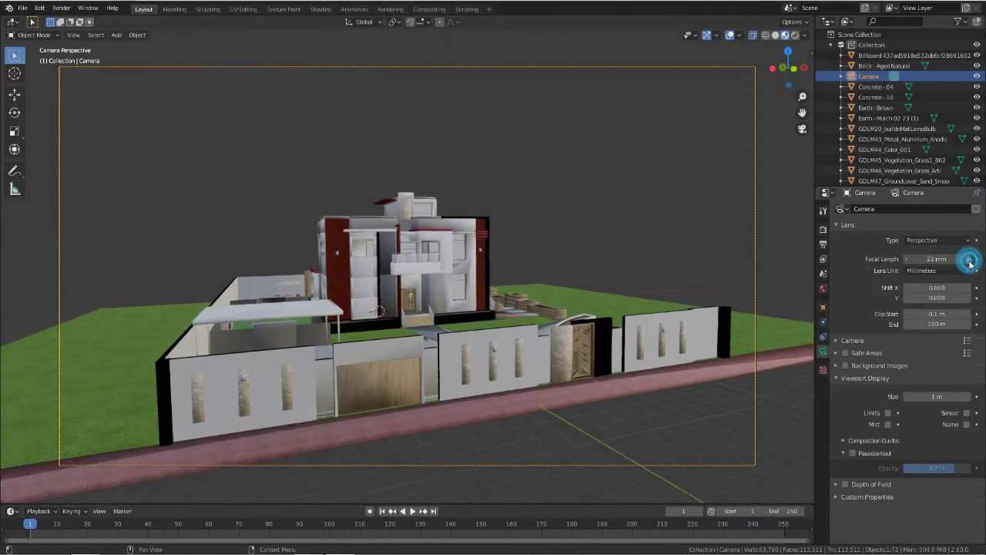
left_click(969, 260)
left_click(968, 259)
left_click(969, 259)
left_click(969, 259)
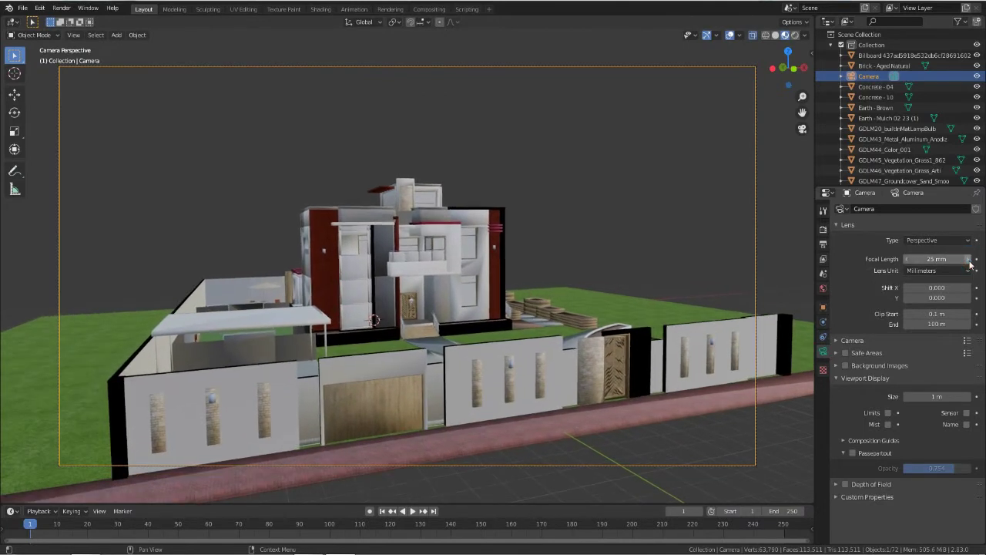
left_click_drag(968, 260, 985, 260)
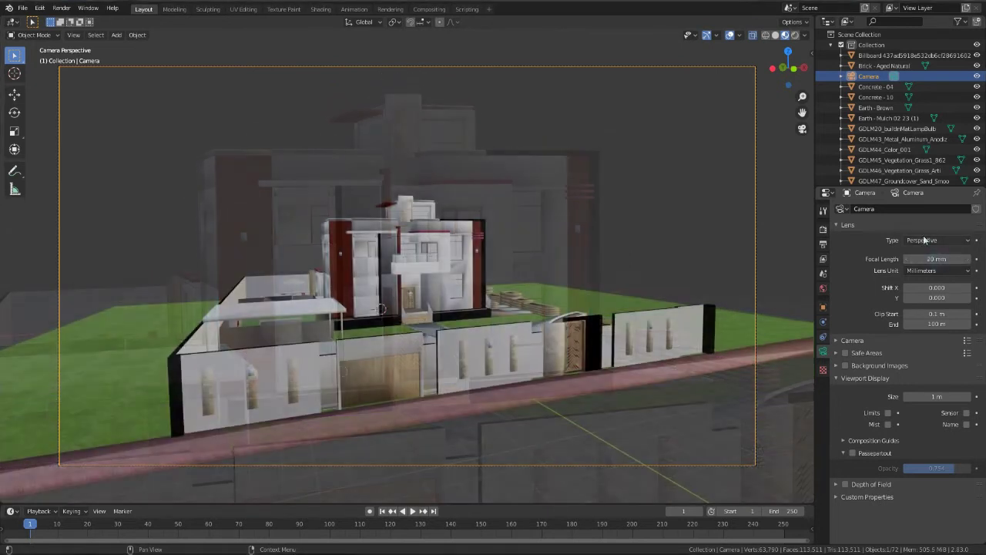
Try the Orthographic lens type on the camera.
left_click(924, 240)
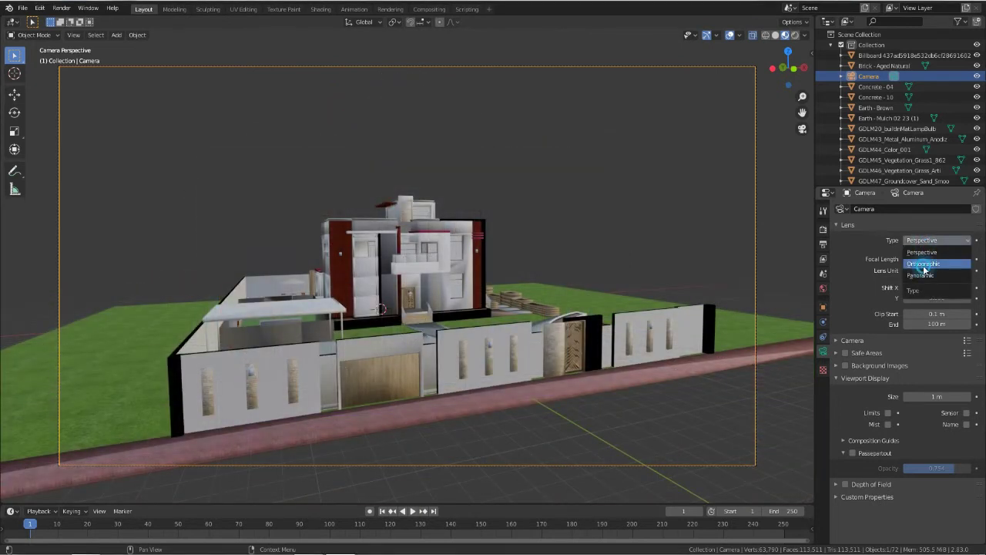
left_click(923, 264)
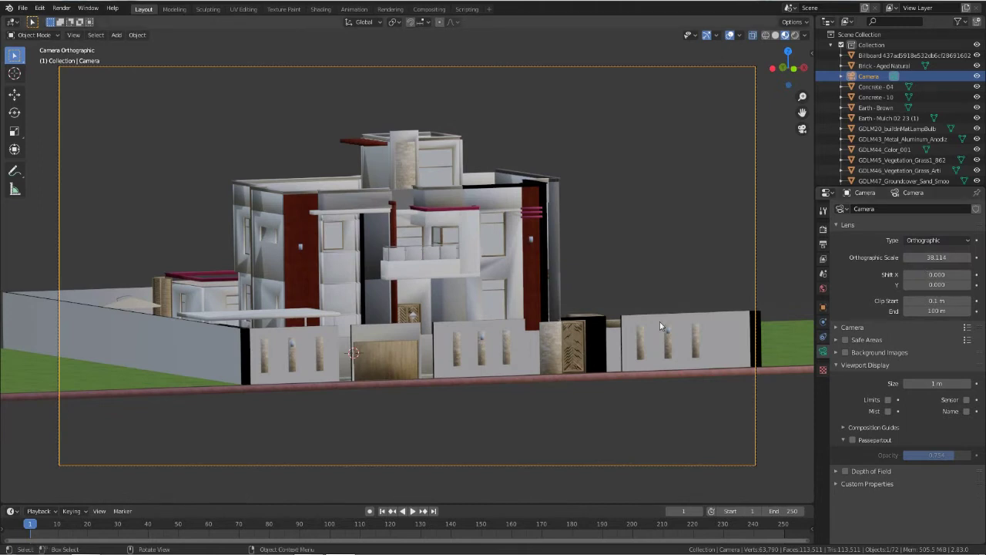
Switch the camera's lens type to Panoramic and render the image.
left_click(917, 241)
left_click(918, 280)
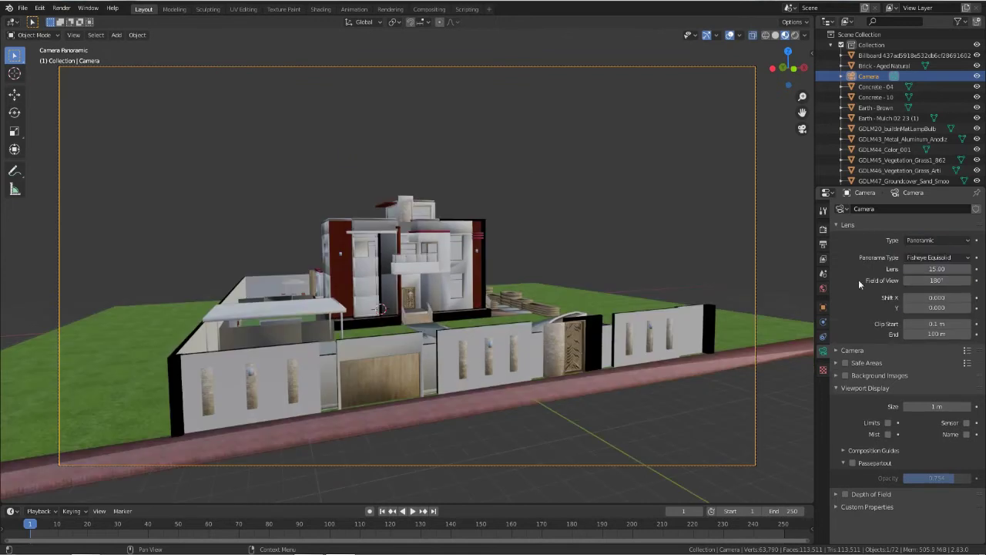
left_click(823, 243)
key("F12")
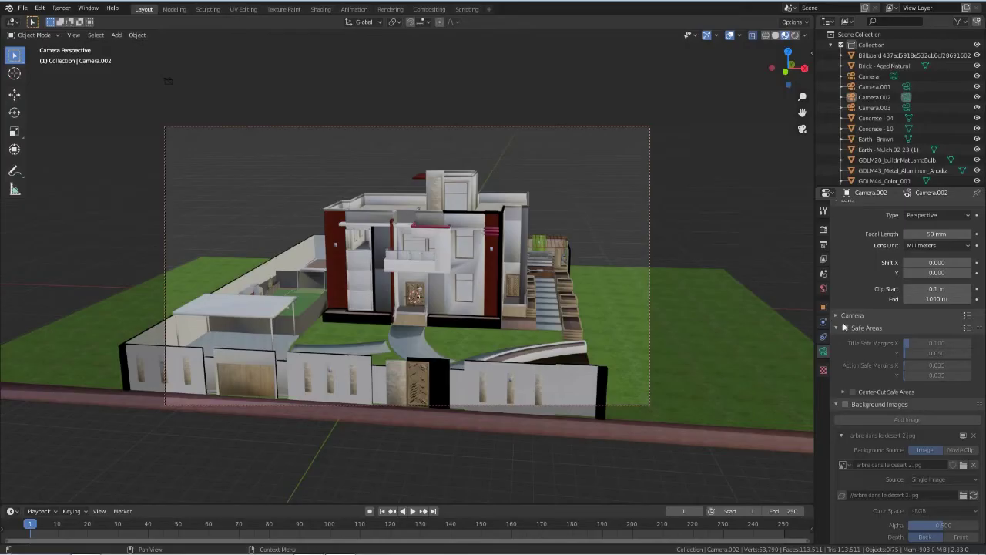
Toggle Camera.002's safe areas, enable its background images and load "arbre dans le desert 2.jpg" as the image.
left_click(846, 328)
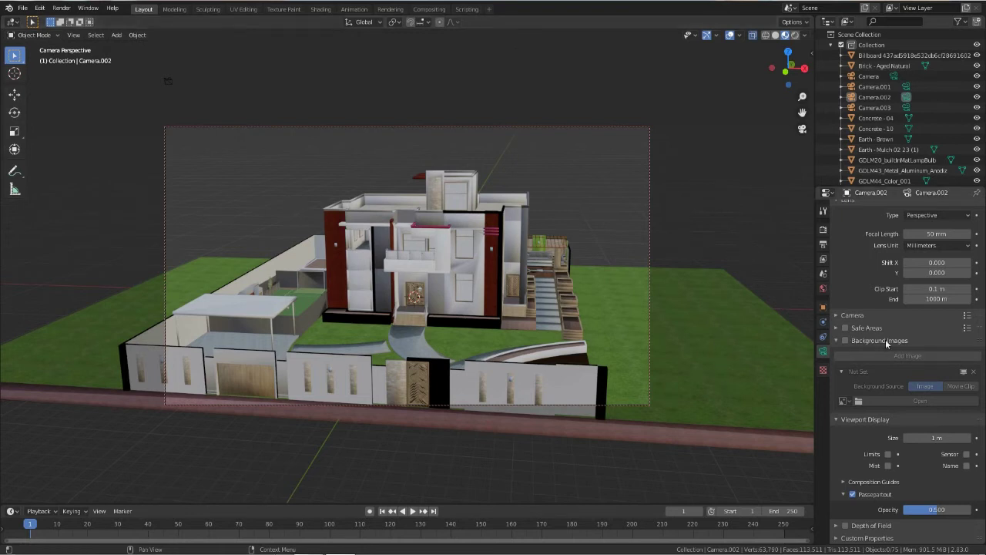
left_click(844, 341)
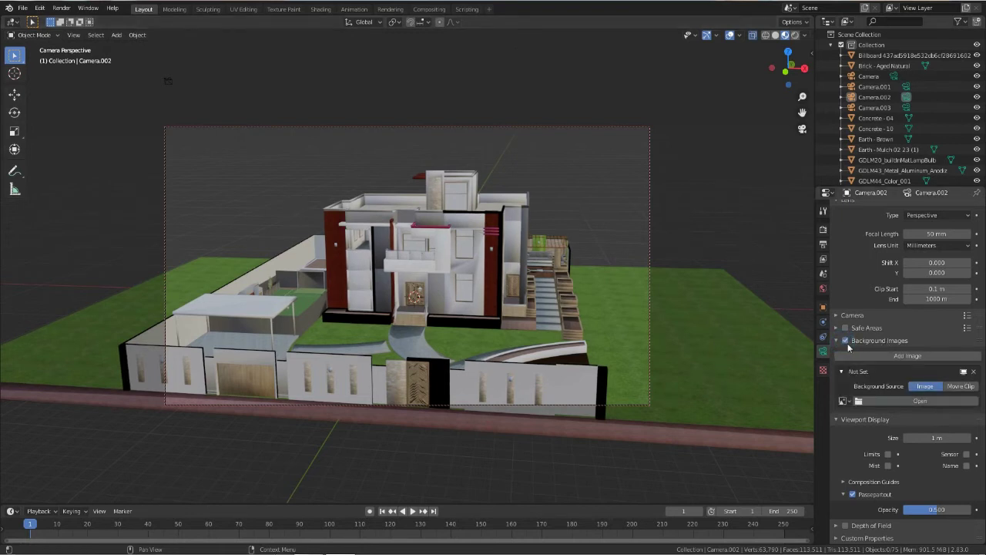
left_click(921, 402)
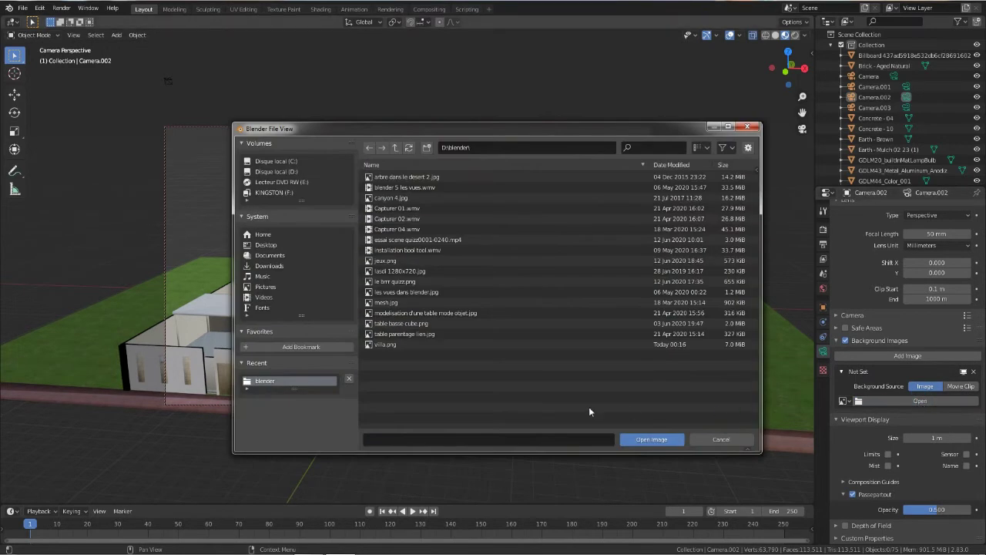
left_click(396, 176)
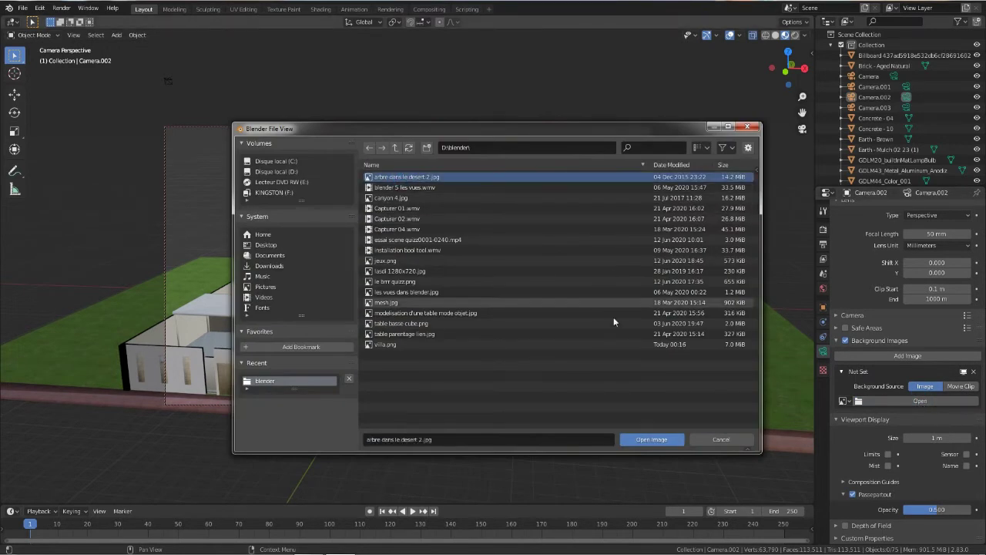
left_click(651, 439)
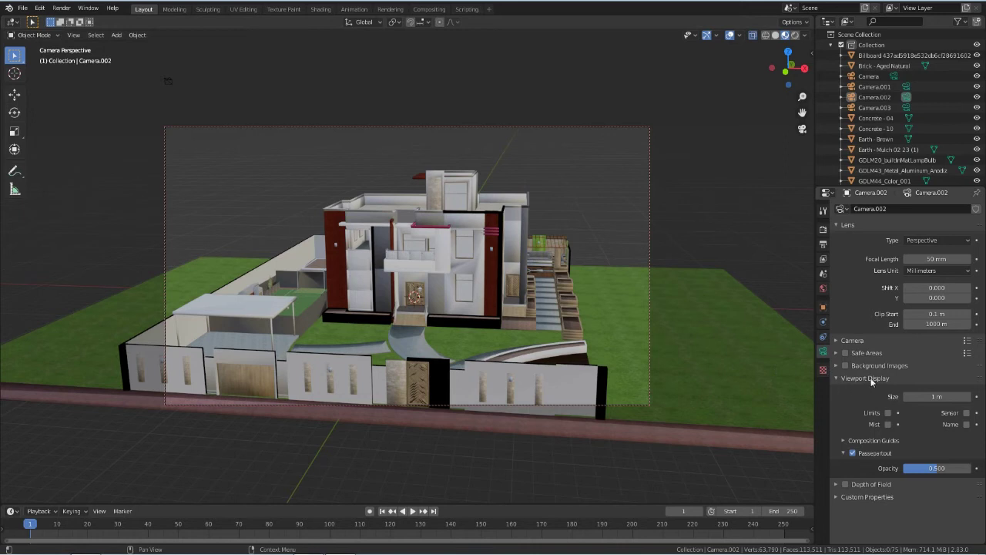
Turn on the display of limits, mist and name for Camera.002, and view the villa from more to its side.
left_click(887, 413)
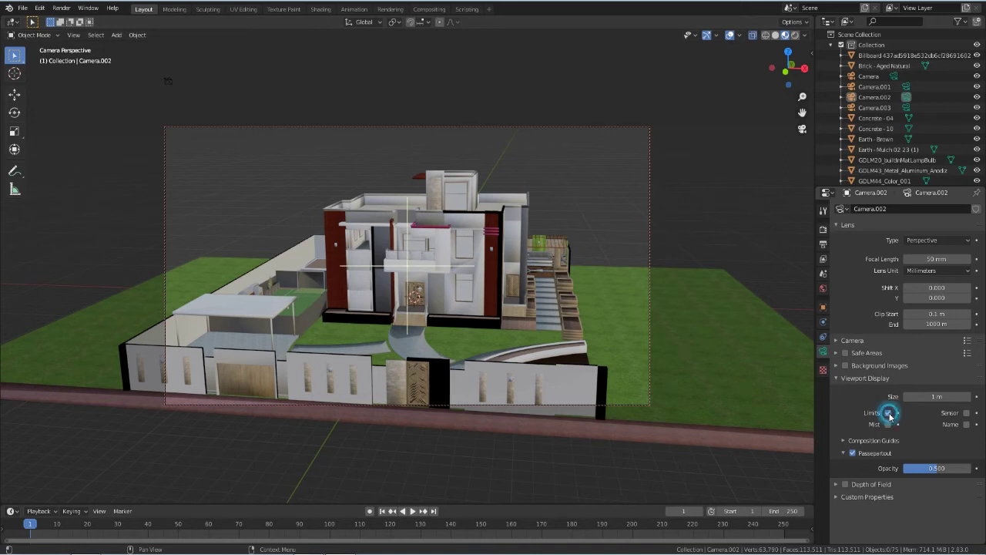
left_click(889, 424)
mouse_move(702, 366)
middle_mouse_down()
mouse_move(647, 371)
mouse_move(691, 372)
middle_mouse_up()
left_click(968, 424)
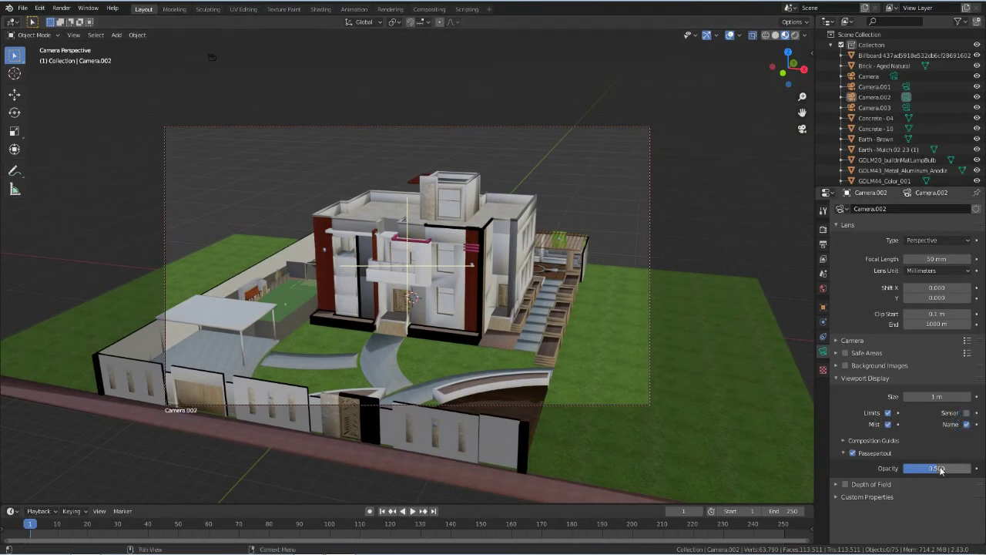
Try the Center and Center Diagonal composition guides on Camera.002, and turn both off.
left_click(844, 439)
left_click(878, 455)
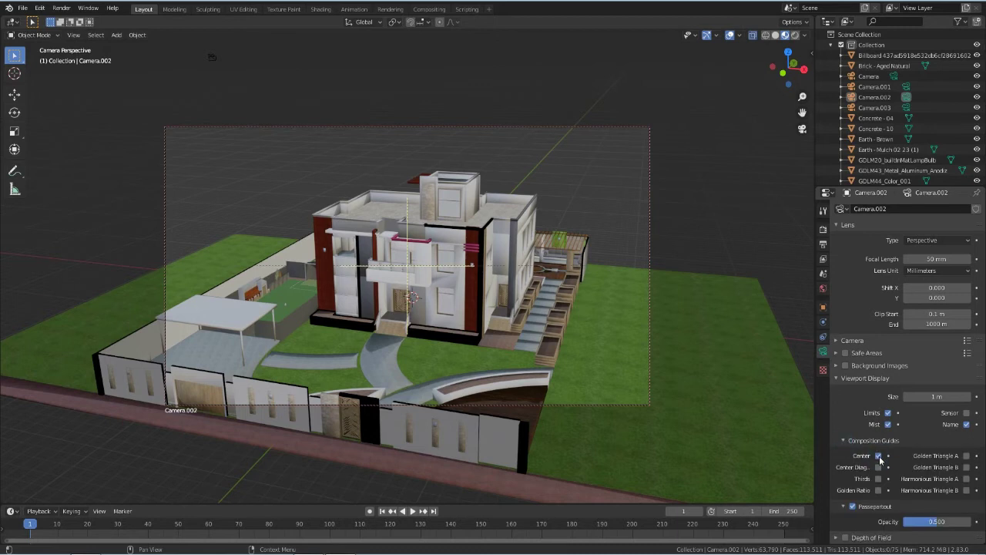
left_click(879, 467)
left_click(879, 467)
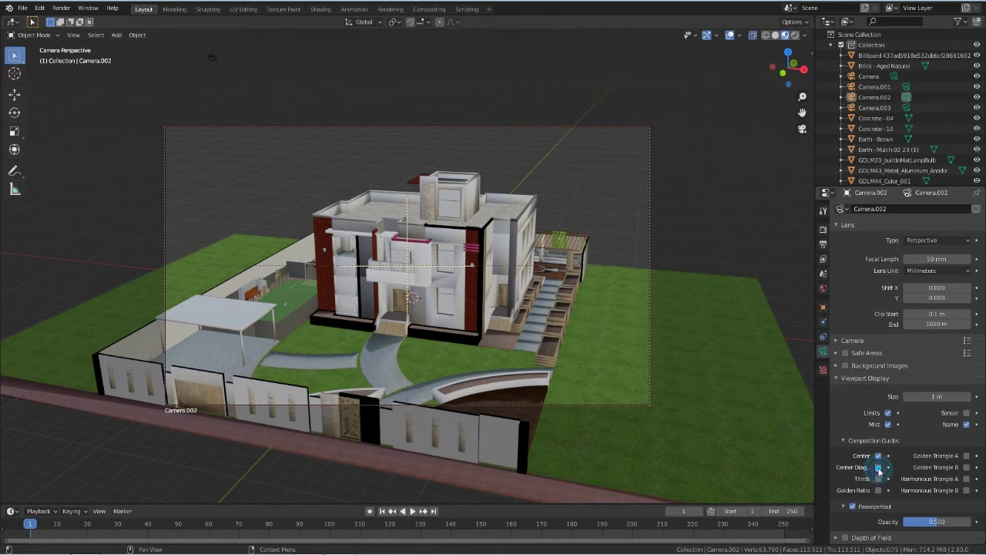
left_click(878, 456)
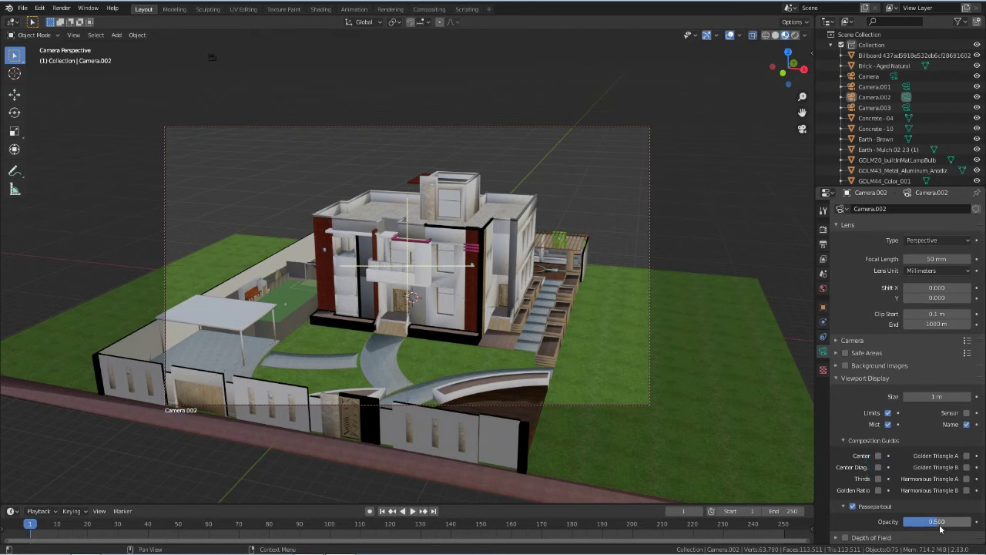
Raise Camera.002's passepartout opacity to 0.794 and enable its depth of field.
mouse_move(939, 526)
left_mouse_down()
mouse_move(975, 526)
mouse_move(941, 522)
left_mouse_up()
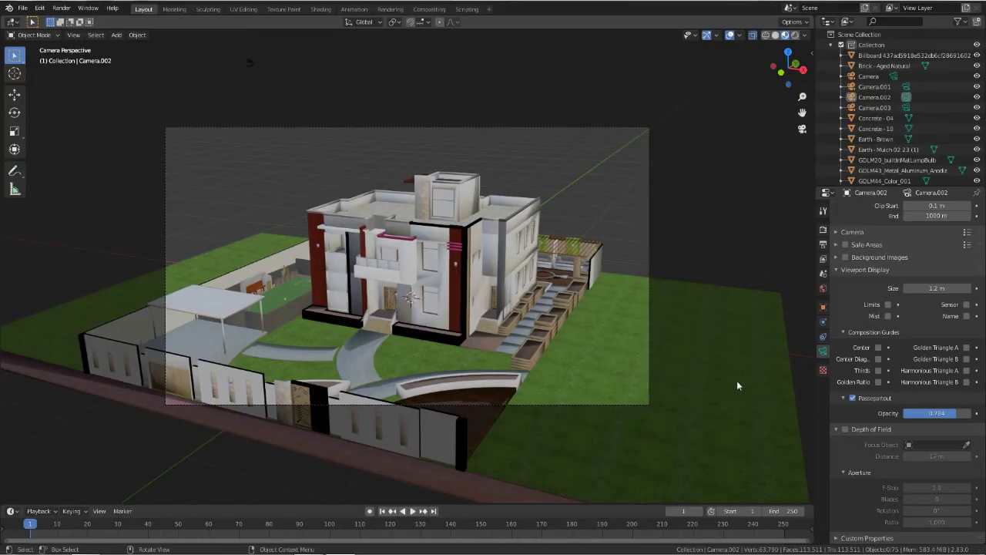
left_click(846, 429)
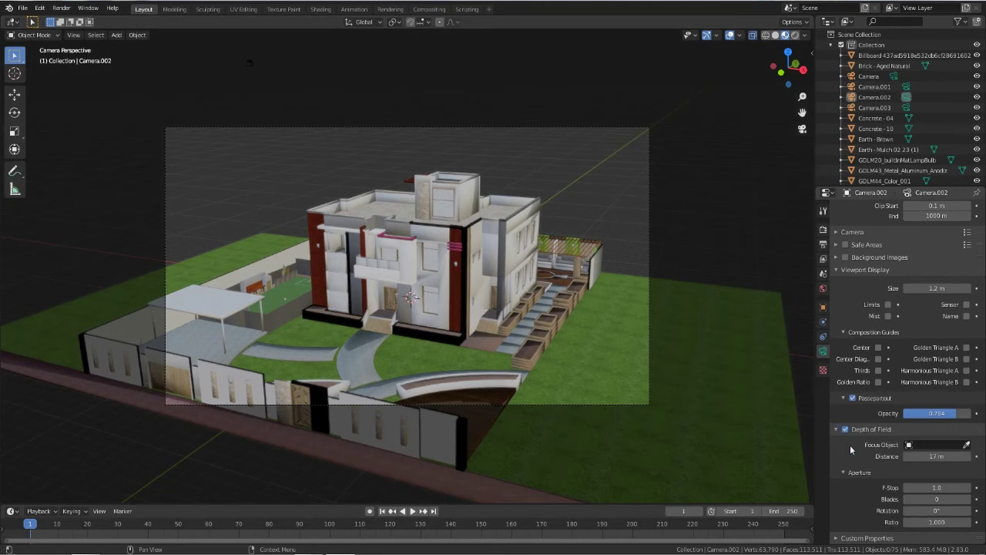
Show Camera.002's limits and sample its focus distance from the villa's front facade, giving 54 m, and return to the camera view.
left_click(887, 305)
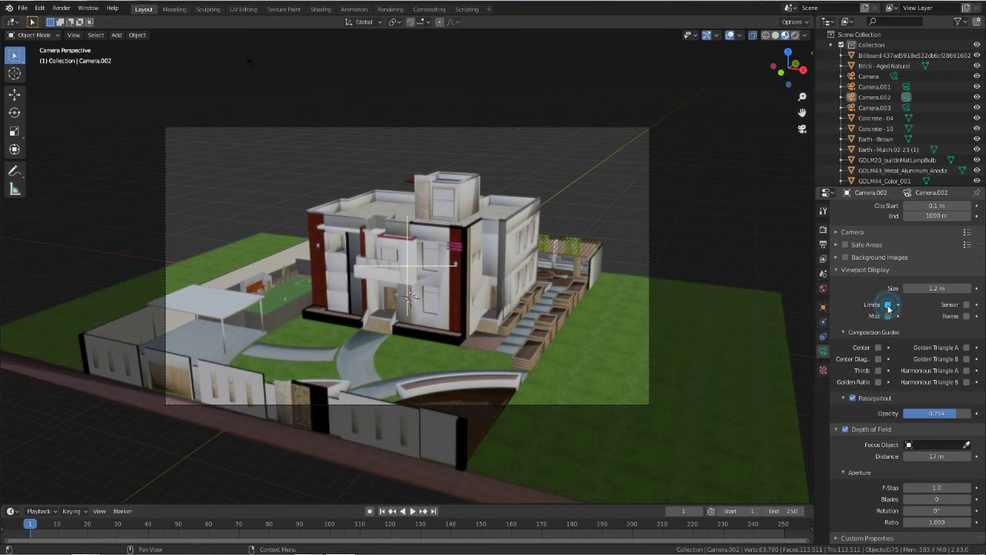
middle_click_drag(723, 266, 698, 274)
scroll(671, 275, "down", 3)
scroll(346, 316, "up", 1)
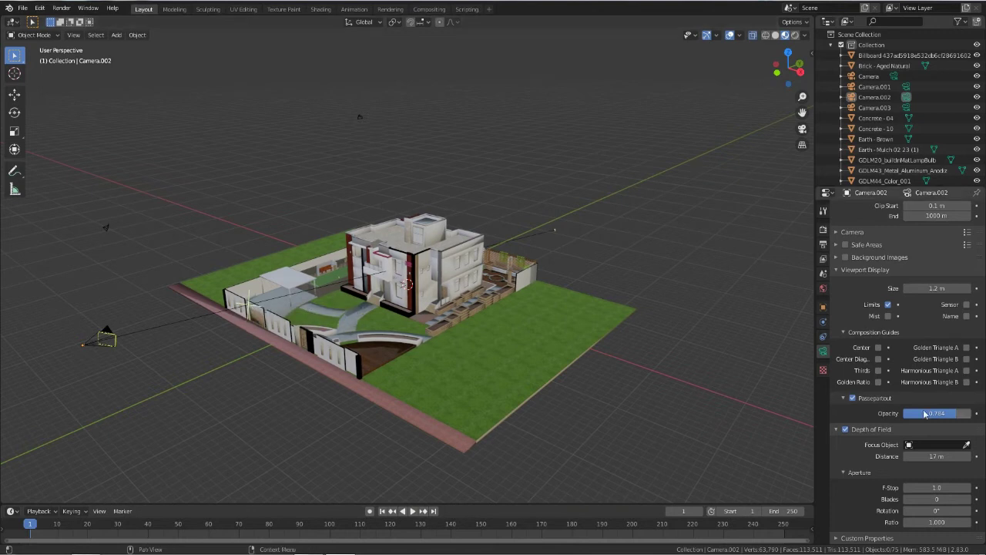
key("e")
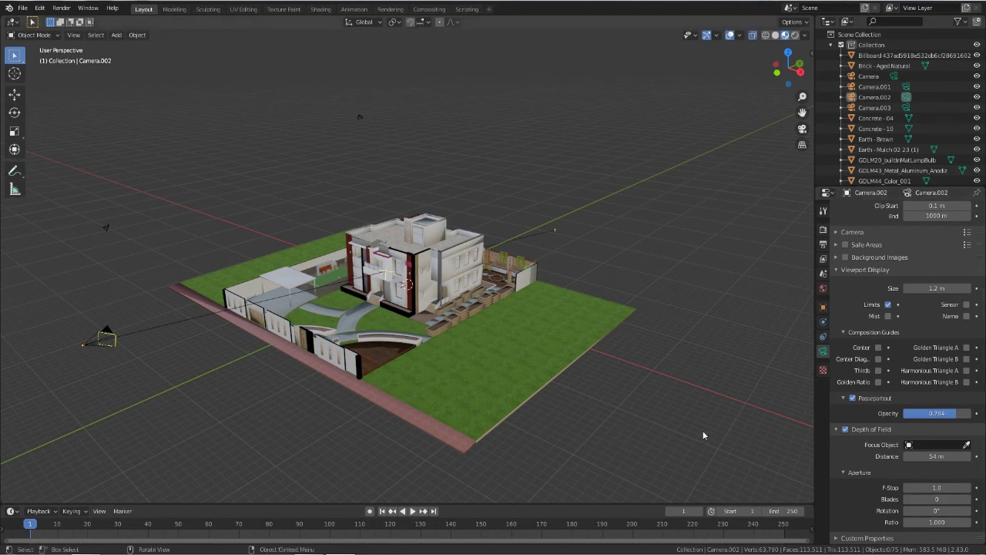
key("KP_0")
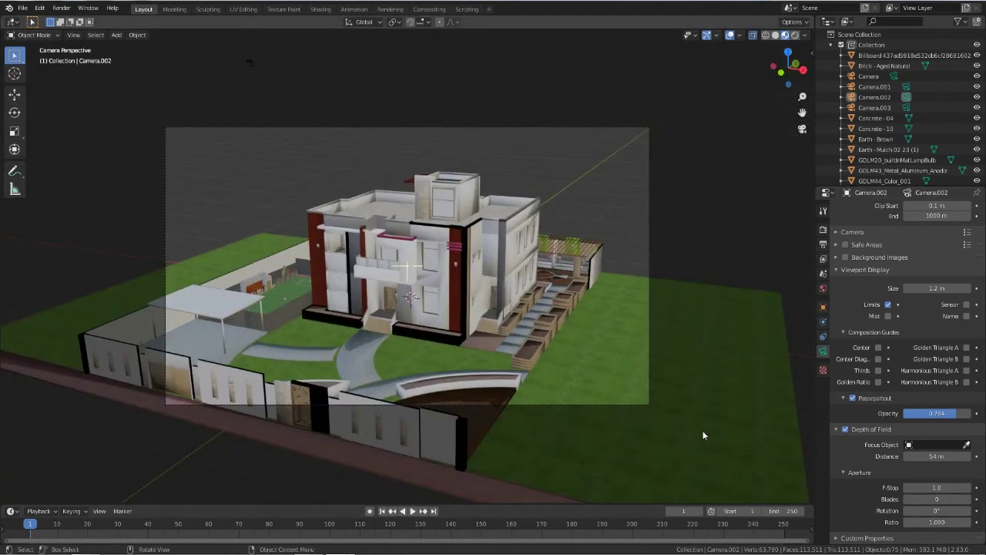
Set the depth of field aperture's F-Stop to 0.01 and render the image from Camera.002.
left_click(913, 488)
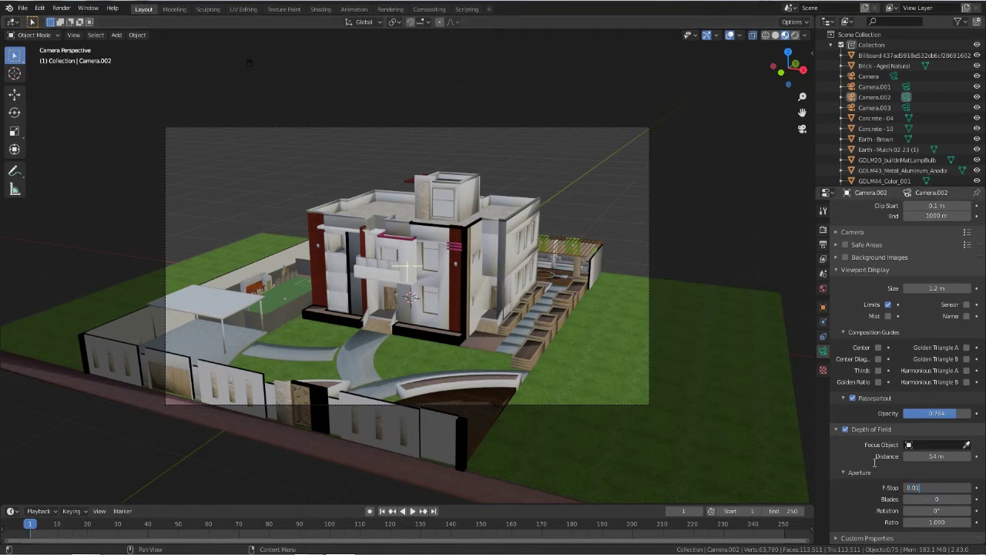
type("0.01")
key("Return")
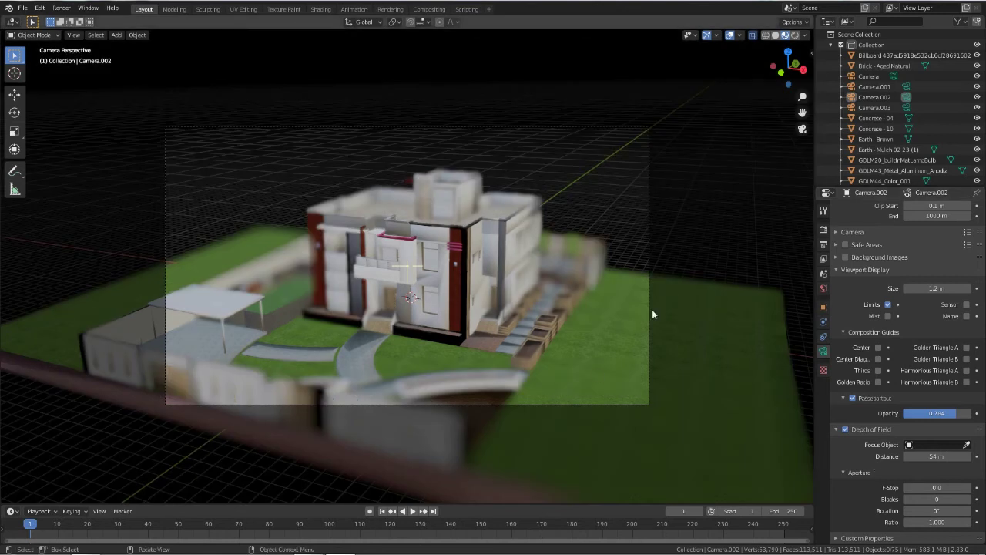
key("F12")
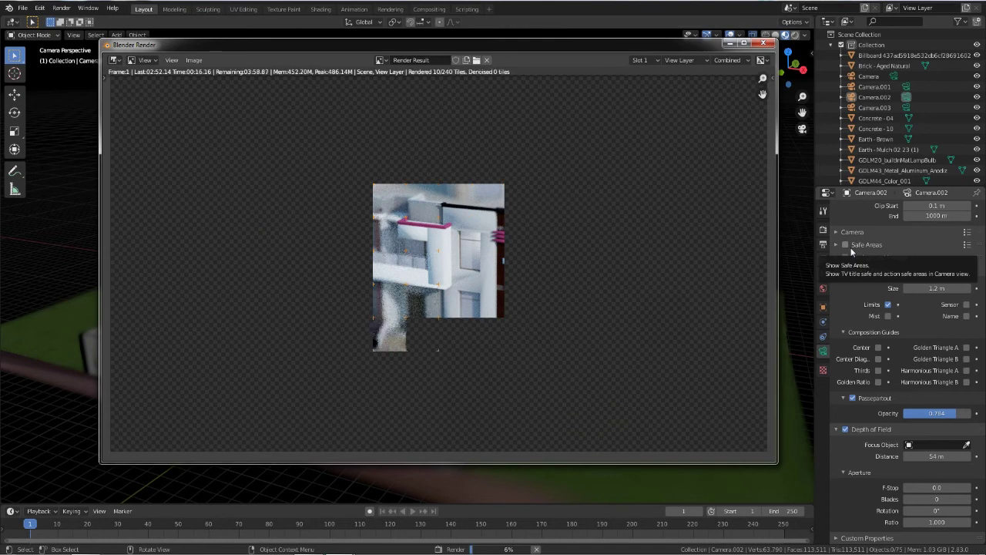